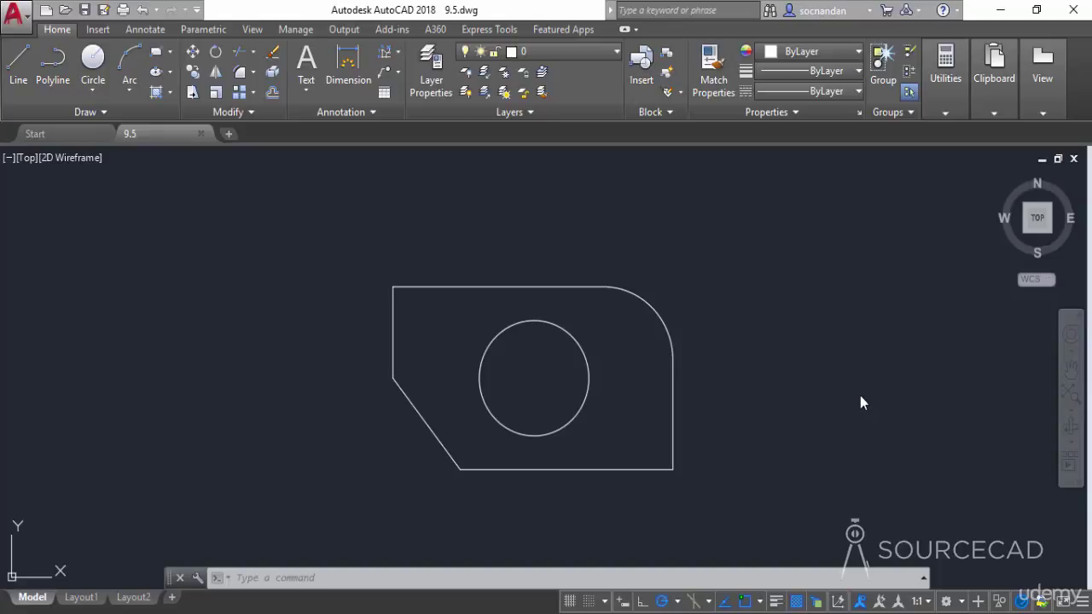
Add a linear dimension below the outline's bottom edge using Our Dim Style
click(140, 30)
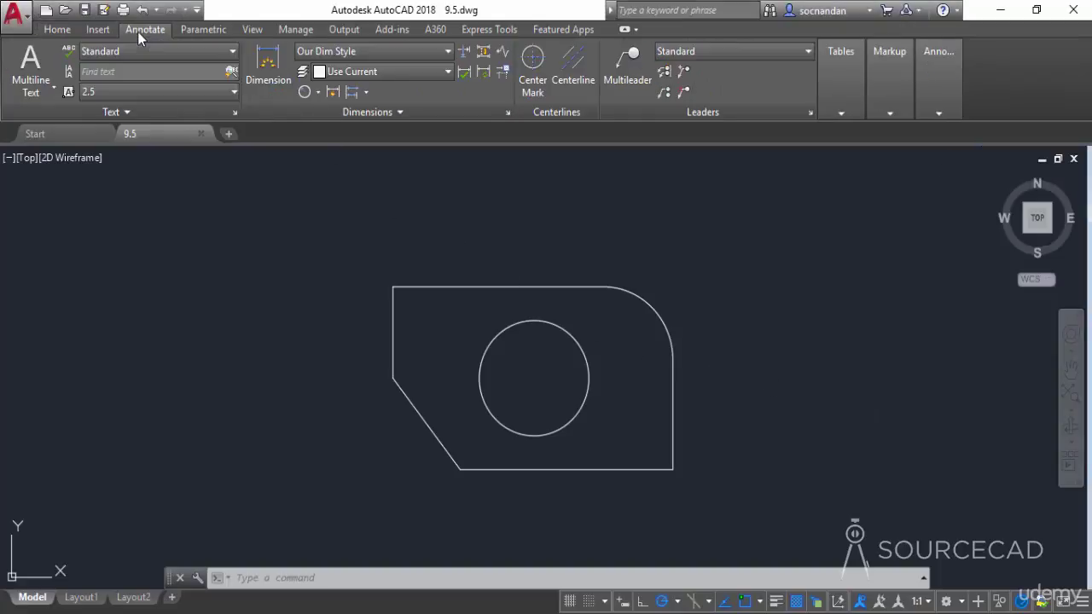
click(368, 50)
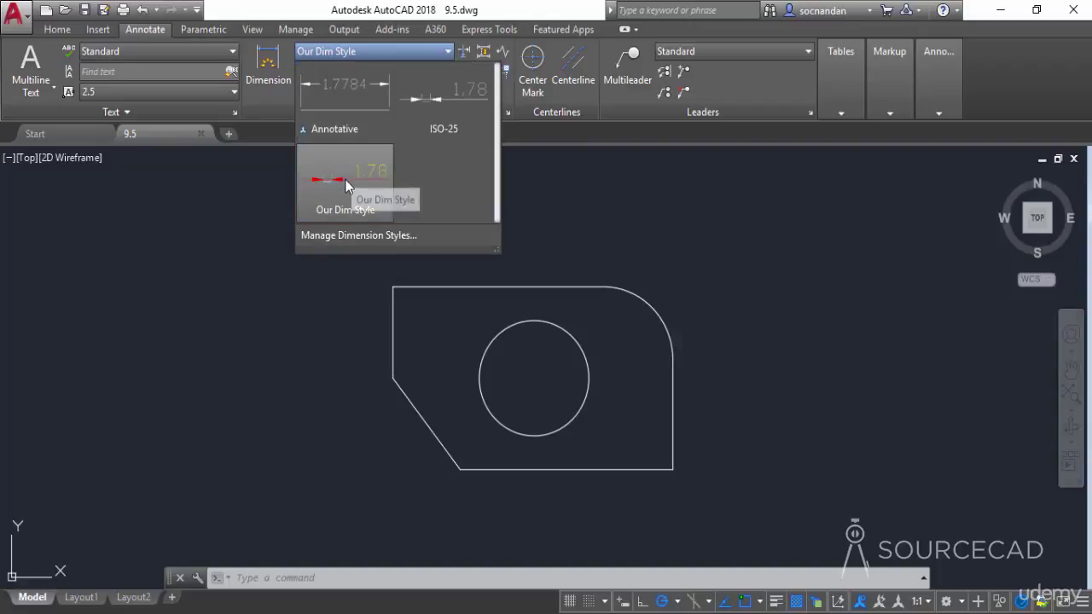
click(382, 51)
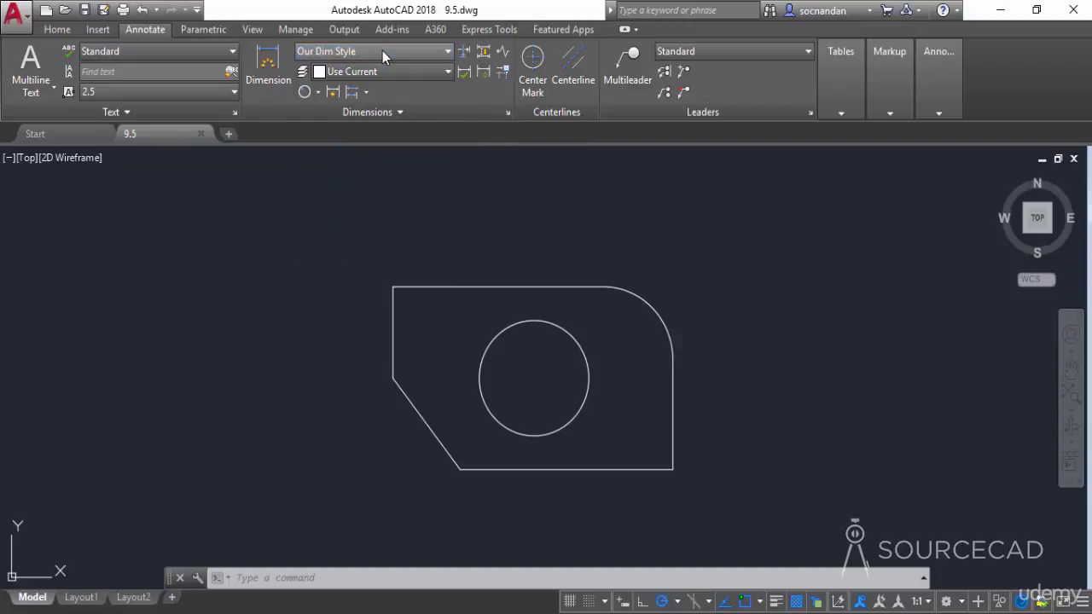
click(318, 92)
click(338, 120)
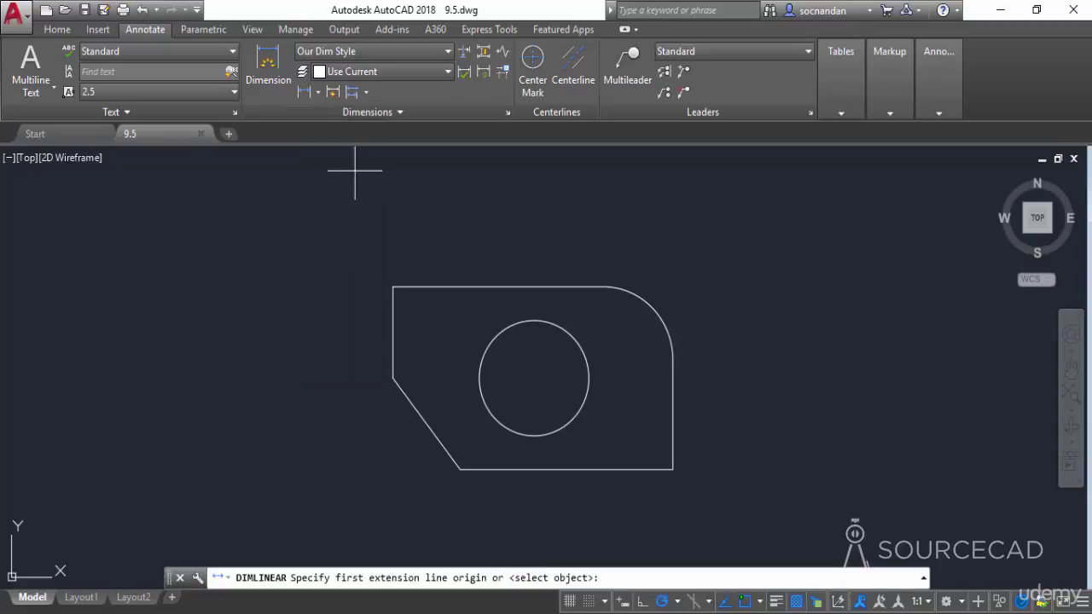
click(459, 469)
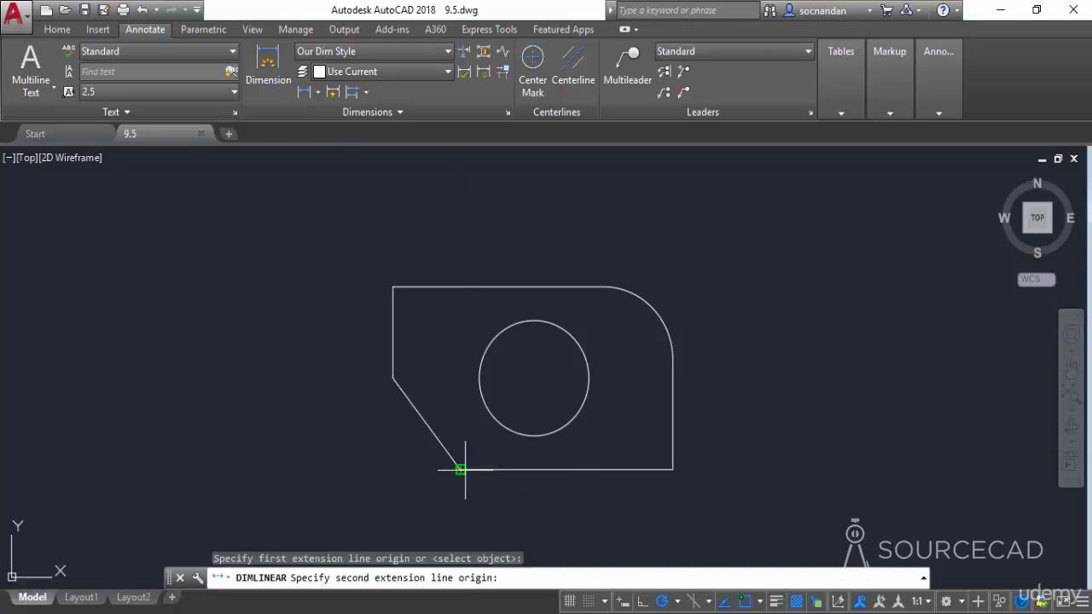
click(674, 469)
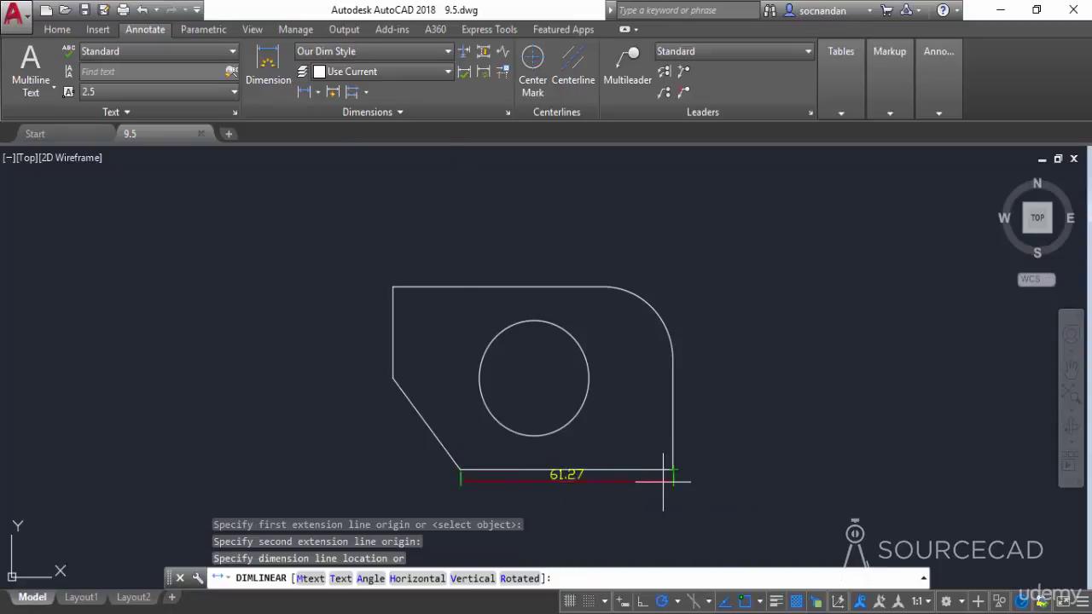
click(628, 515)
middle_drag(726, 500, 698, 437)
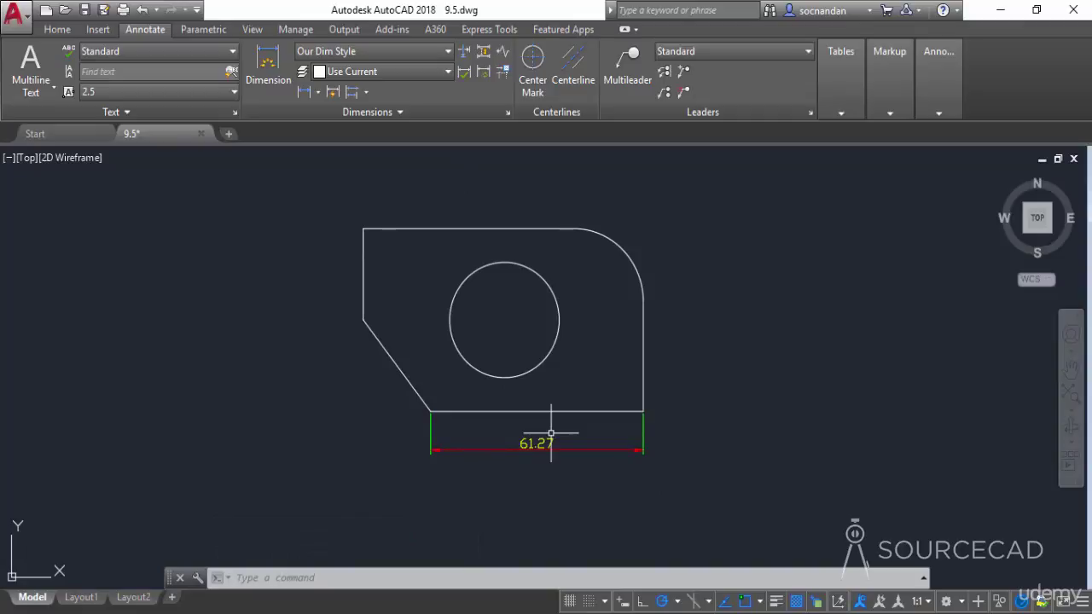
Override Our Dim Style with ByLayer as the color for both dimension lines and extension lines
click(429, 54)
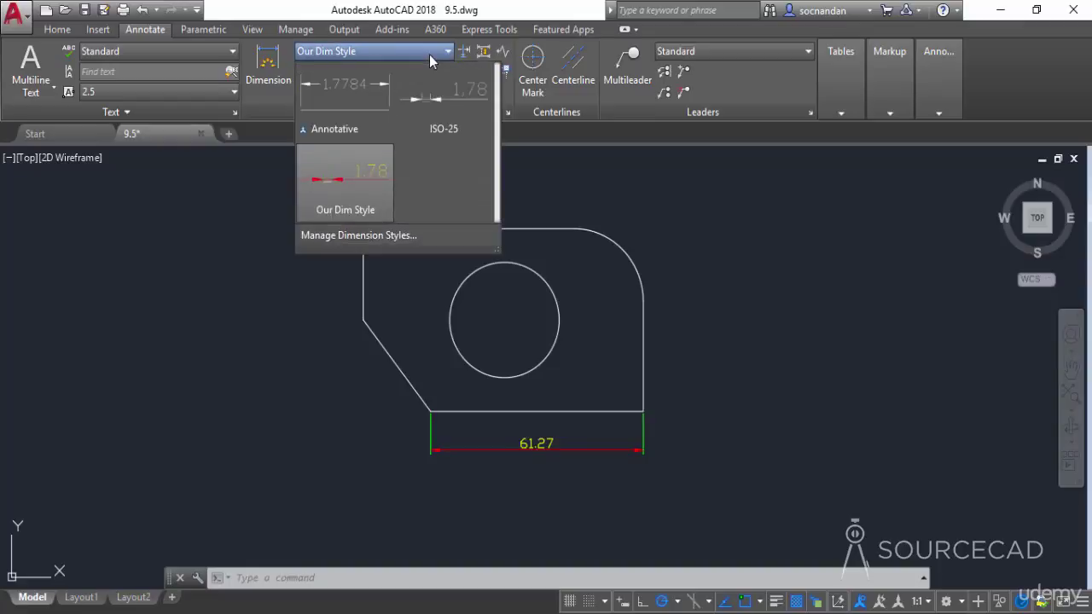
click(388, 235)
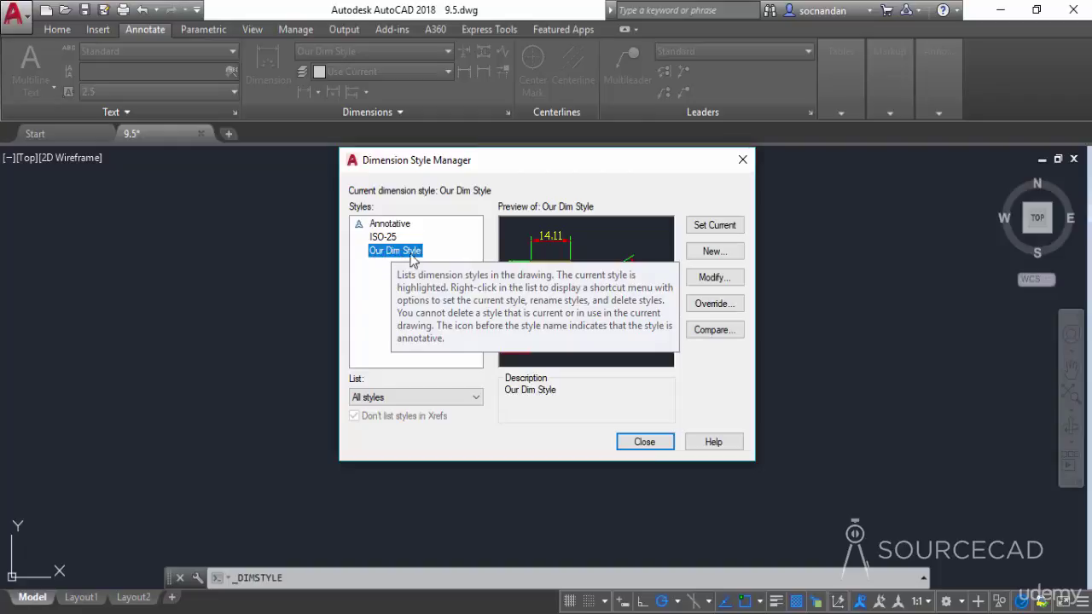
click(725, 307)
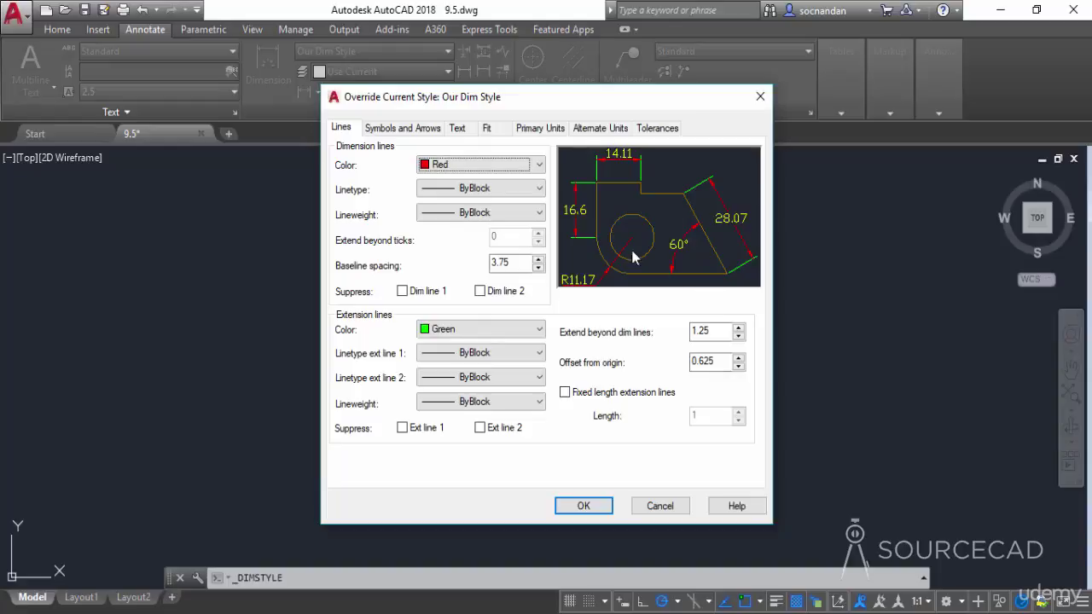
click(535, 169)
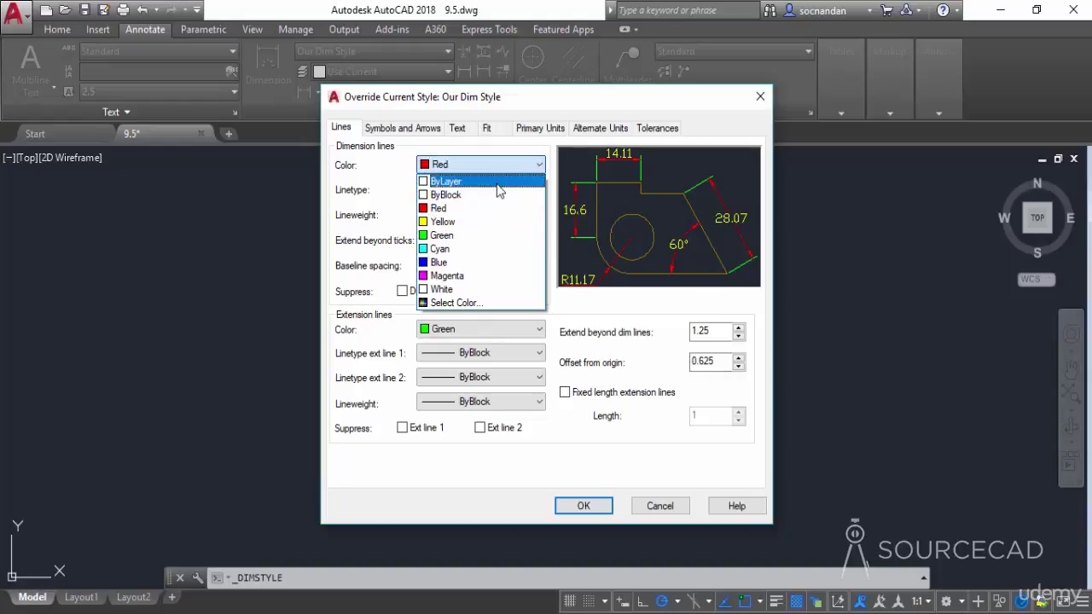
click(445, 181)
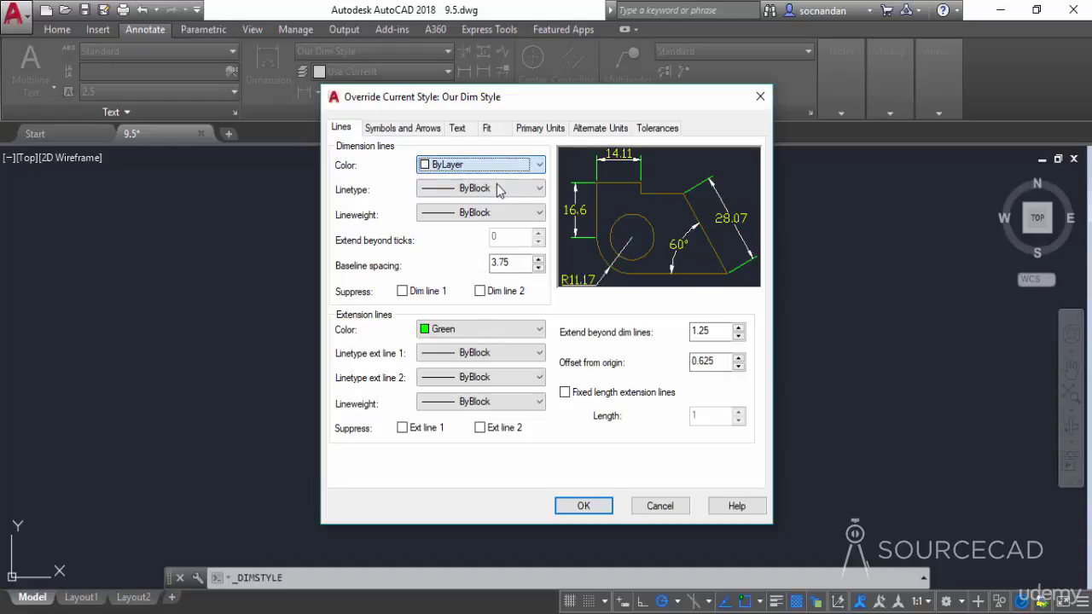
click(472, 330)
click(459, 347)
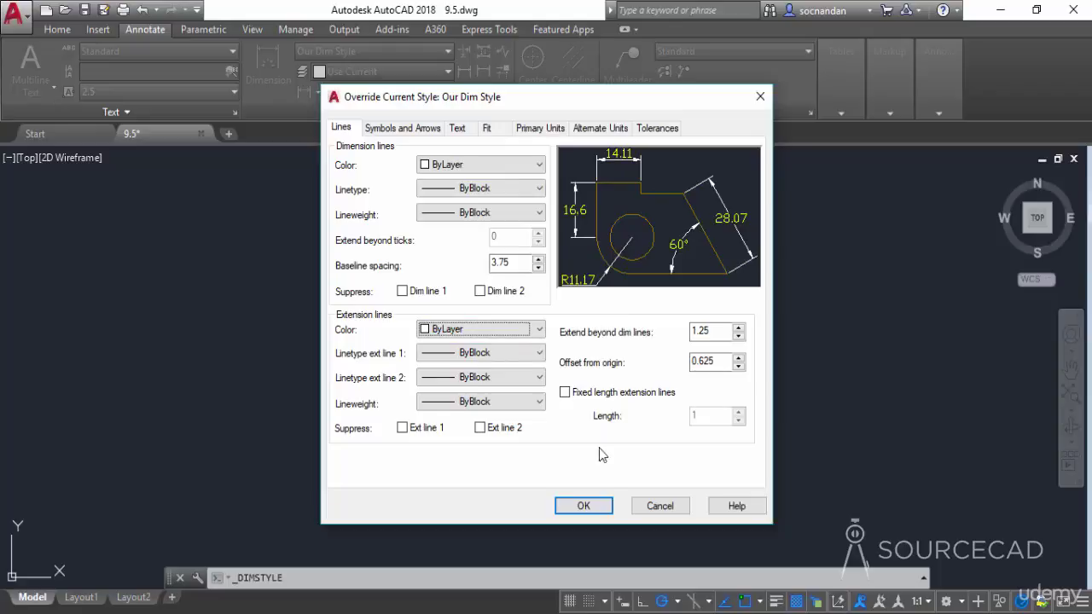
click(599, 506)
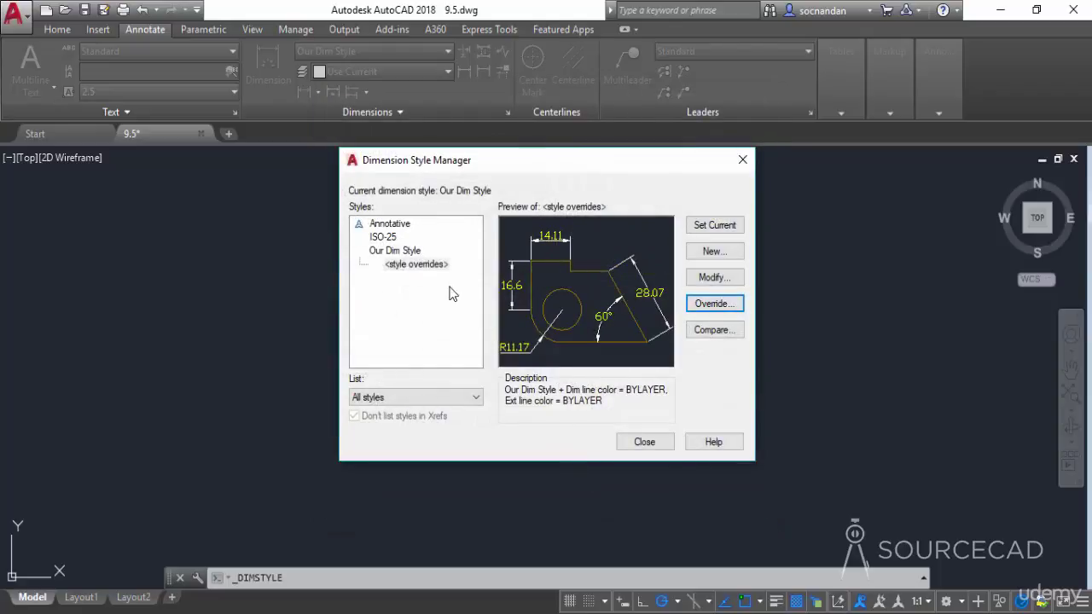
click(410, 267)
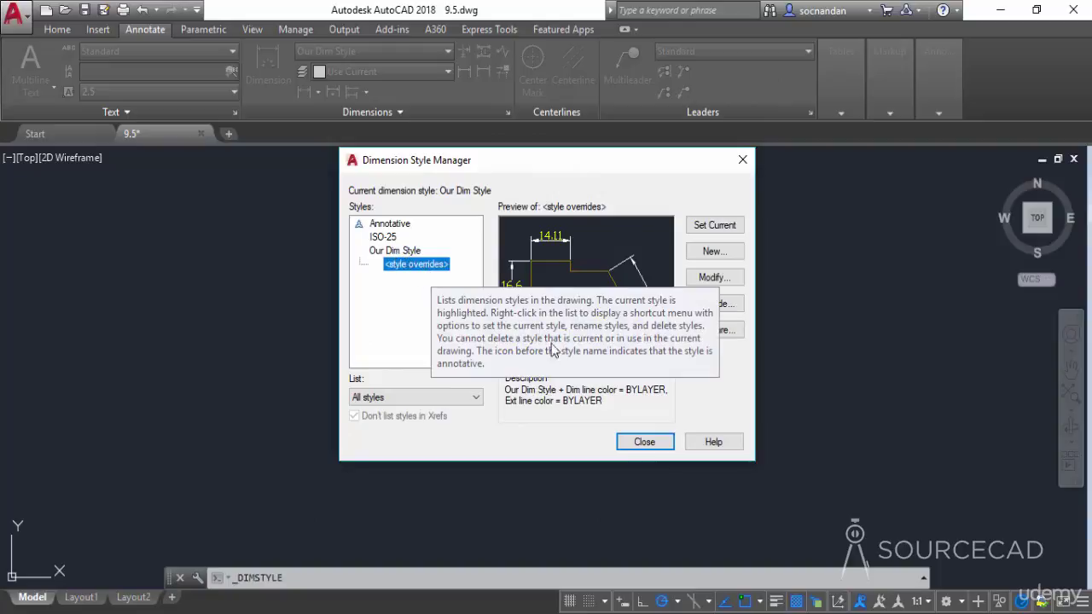
click(644, 443)
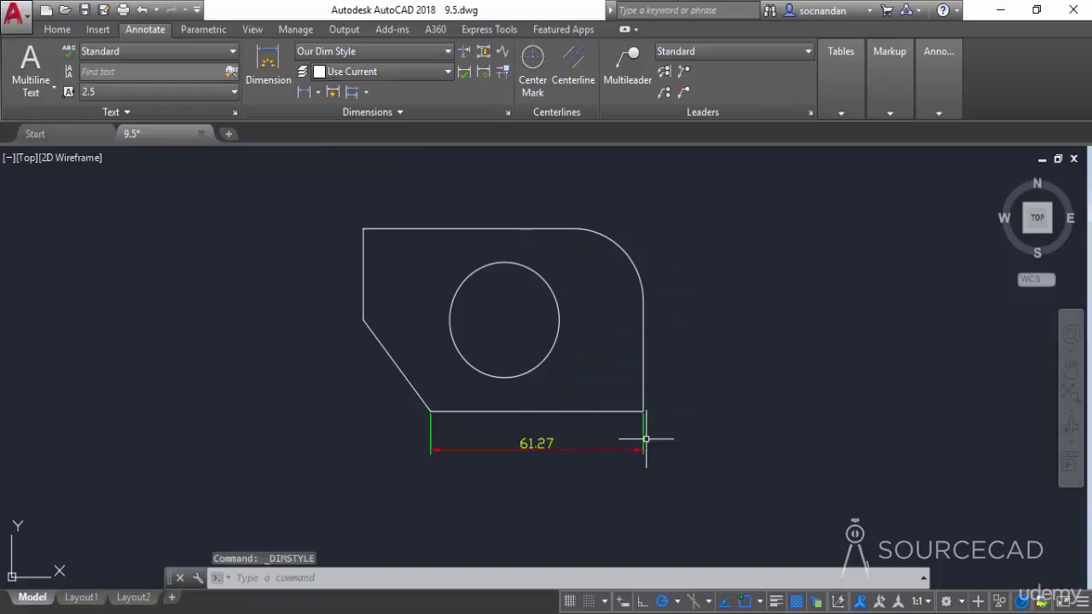
Add a linear dimension to the outline's left vertical edge, placed outside the shape
click(306, 92)
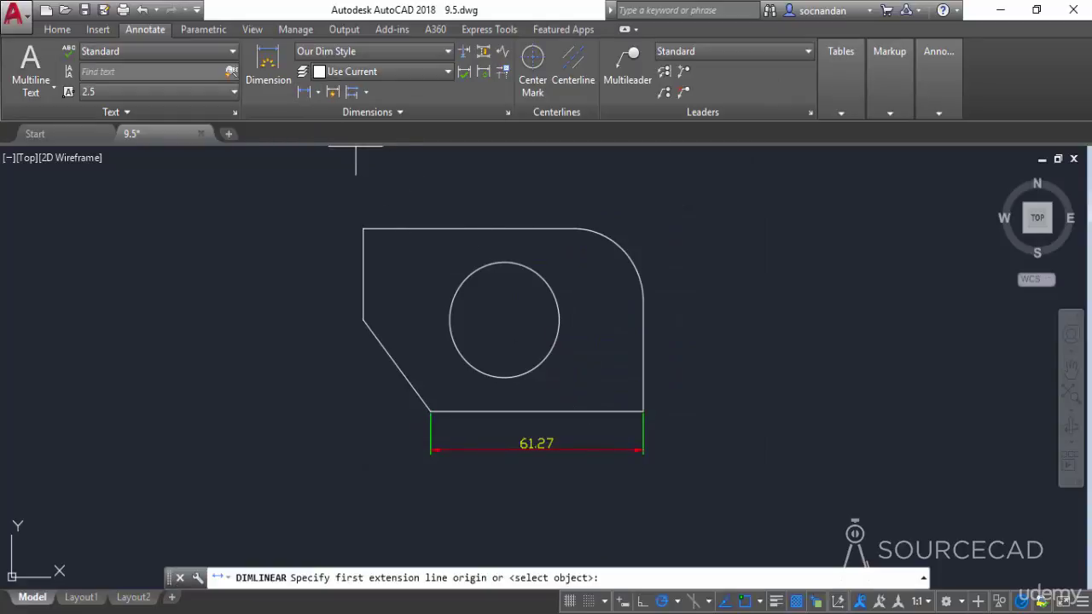
click(363, 228)
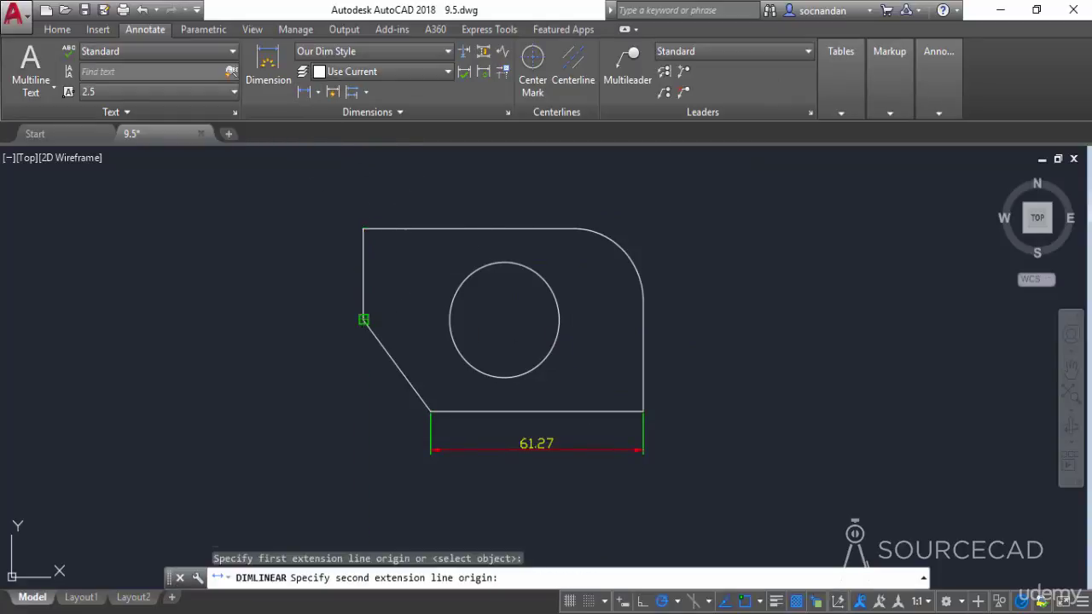
click(363, 320)
click(314, 281)
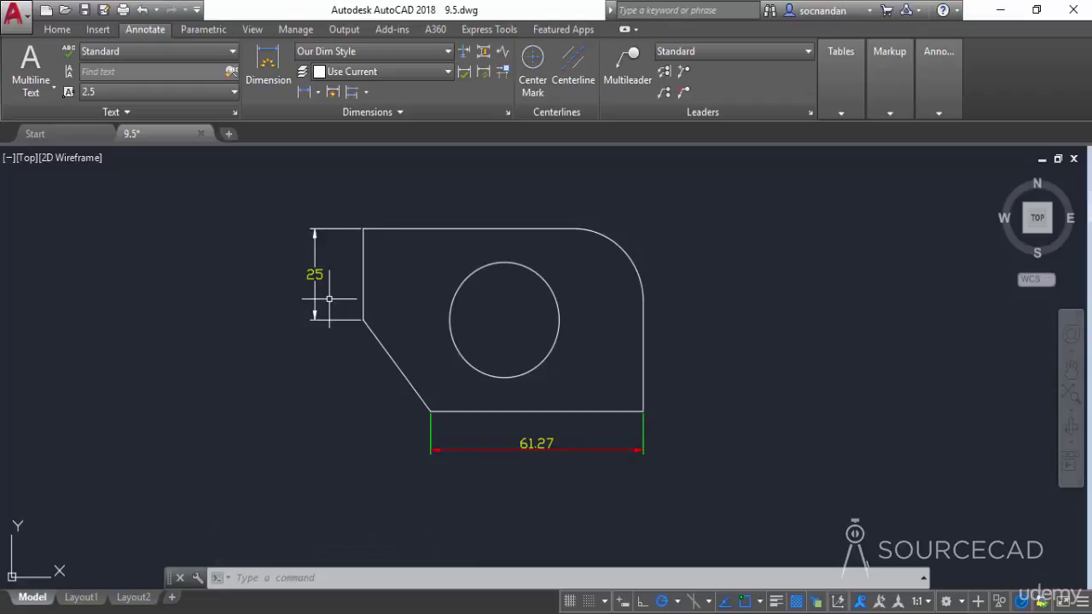
Add a radius dimension to the circle, with its text placed above the outline
click(317, 92)
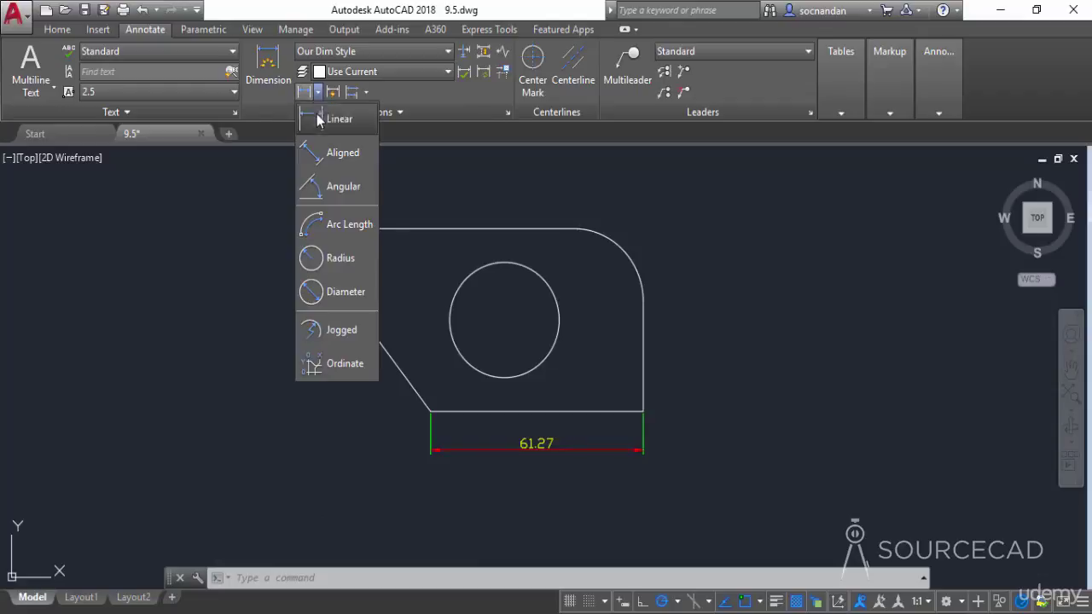
click(338, 256)
click(526, 271)
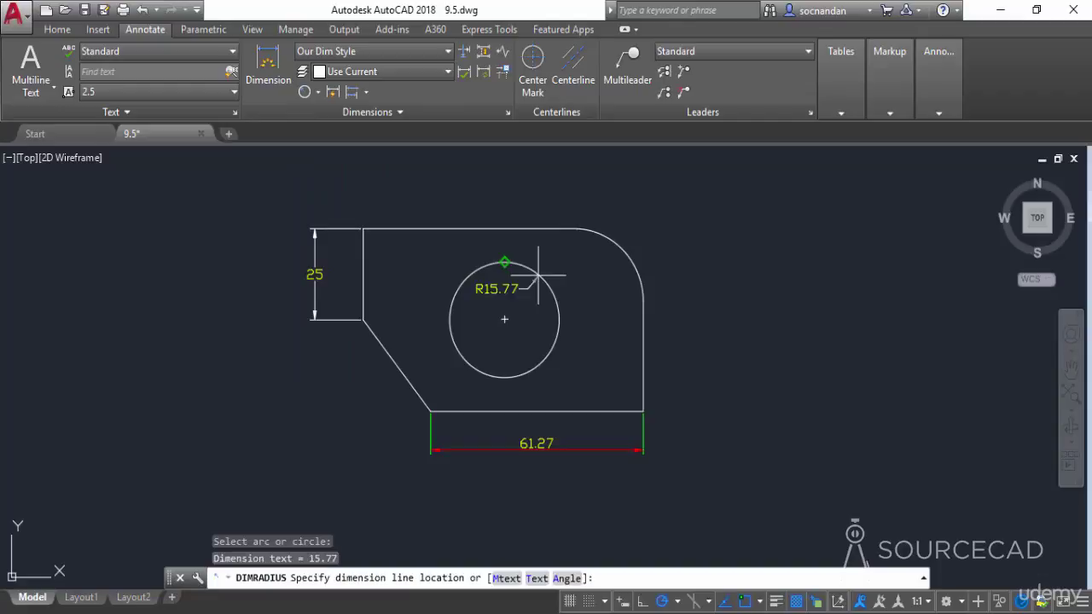
click(563, 195)
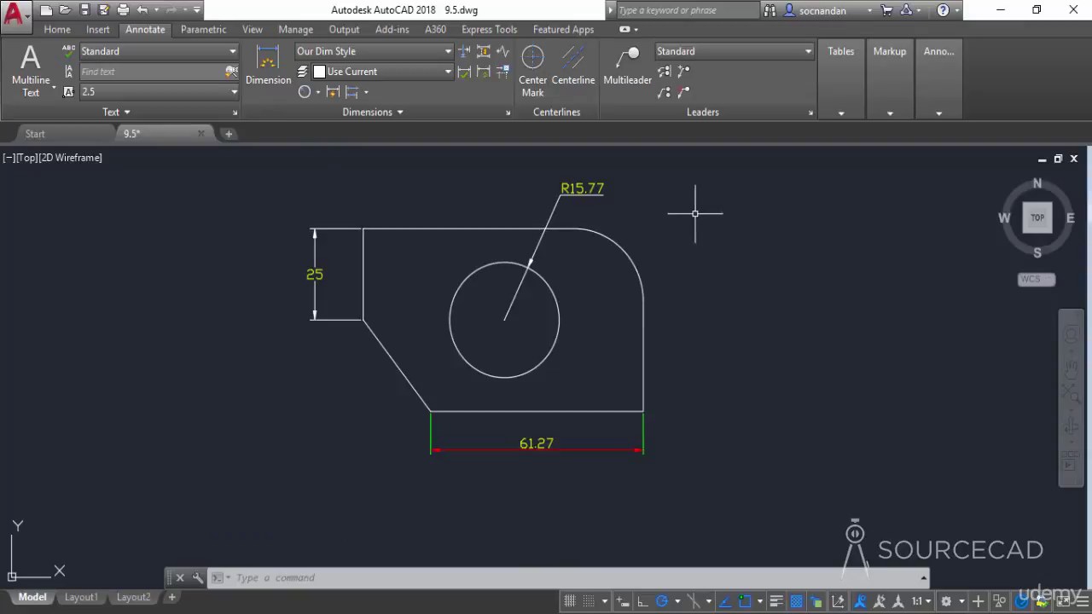
Delete the style overrides listed under Our Dim Style in the Dimension Style Manager
click(425, 52)
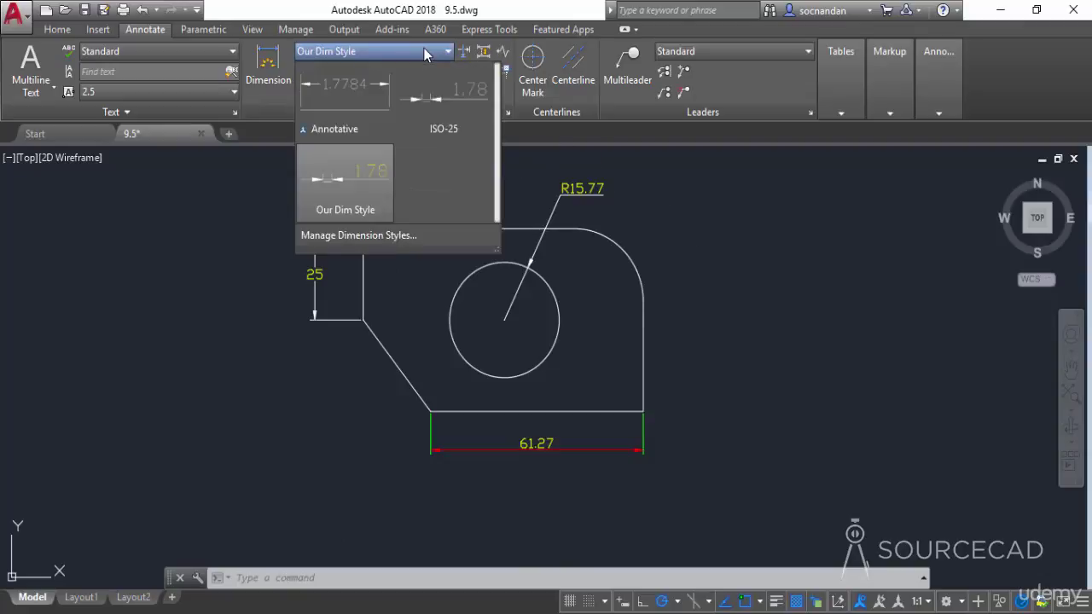
click(409, 239)
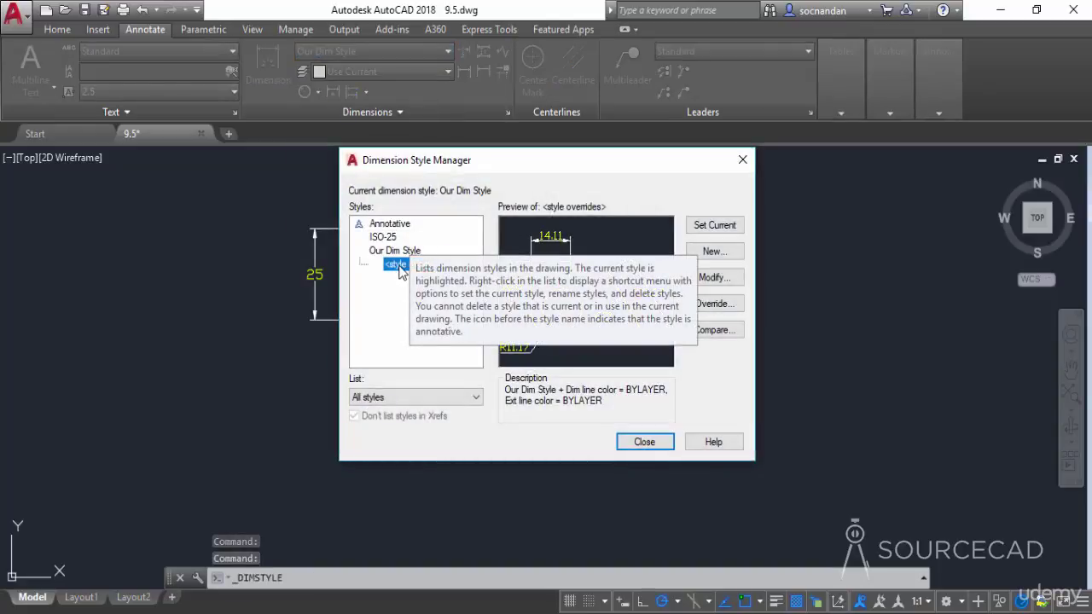
right_click(400, 268)
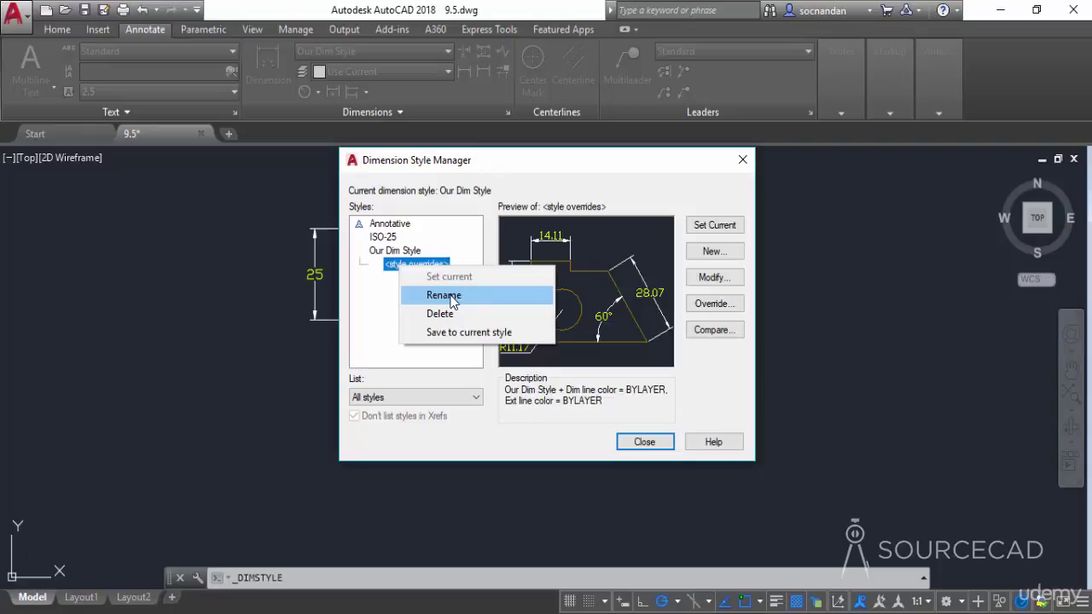
click(460, 314)
click(586, 327)
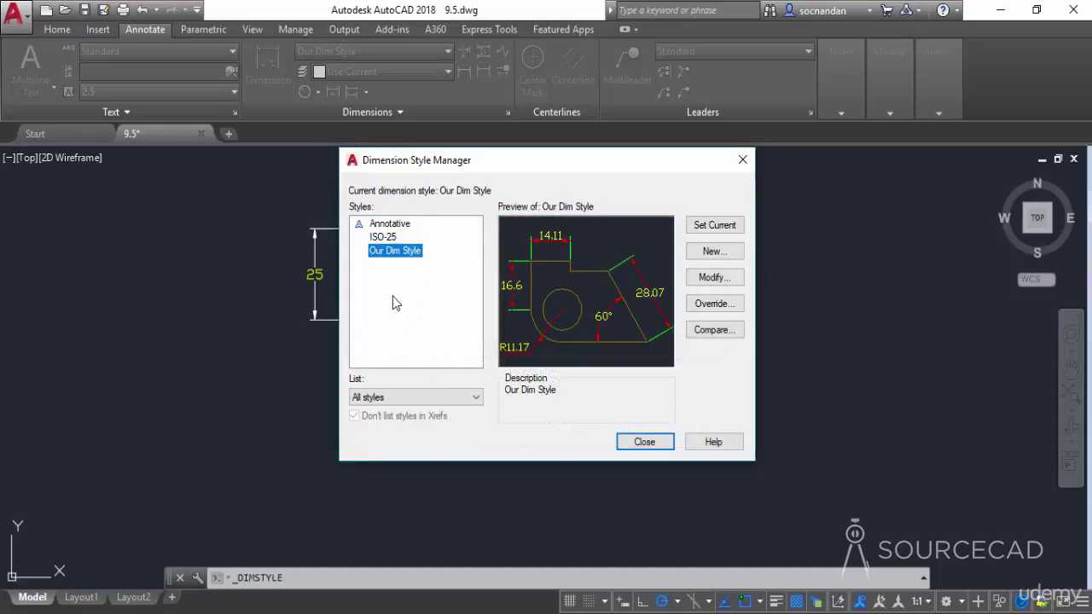
click(644, 444)
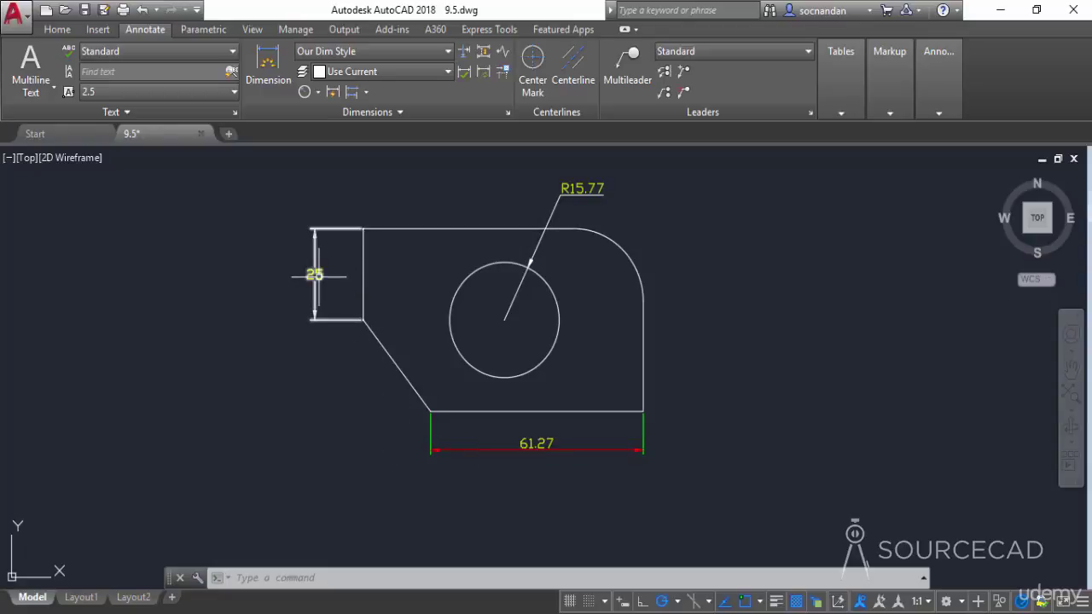
Remove the style overrides from the vertical dimension on the outline's left edge
click(315, 275)
right_click(268, 237)
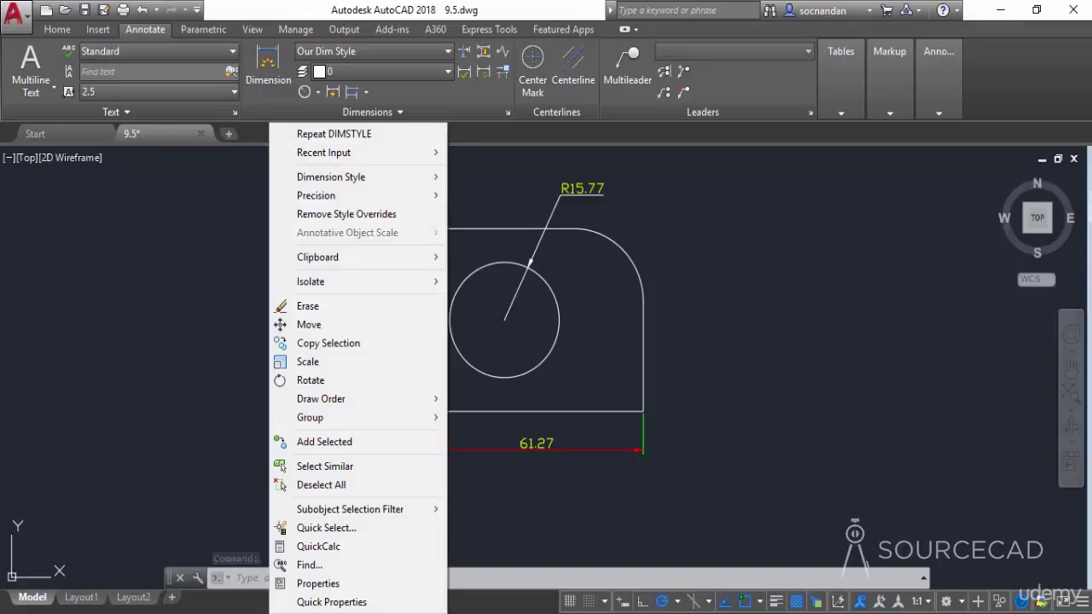
click(383, 214)
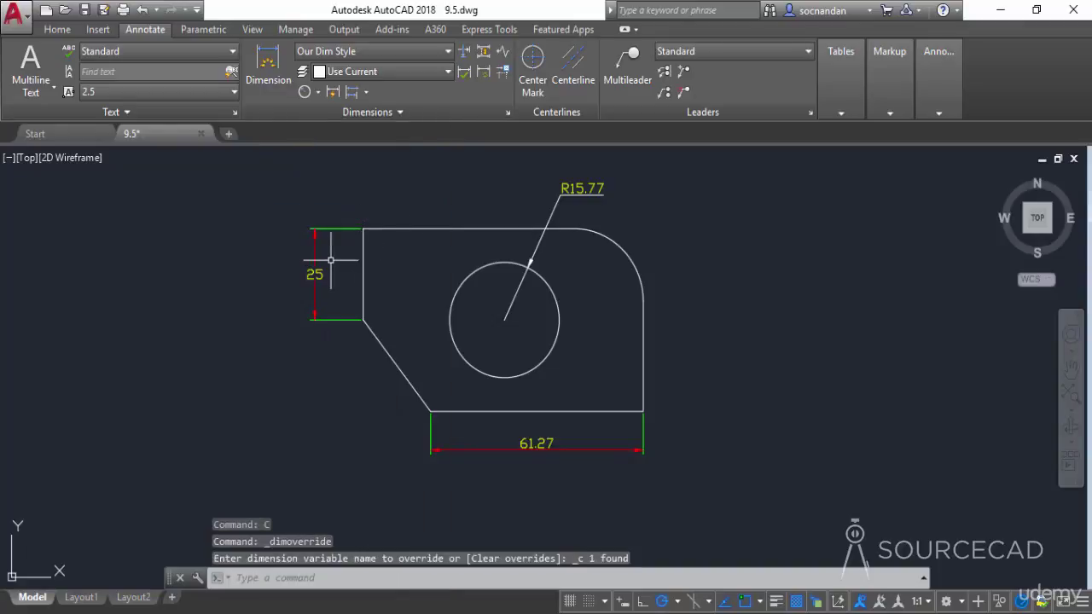